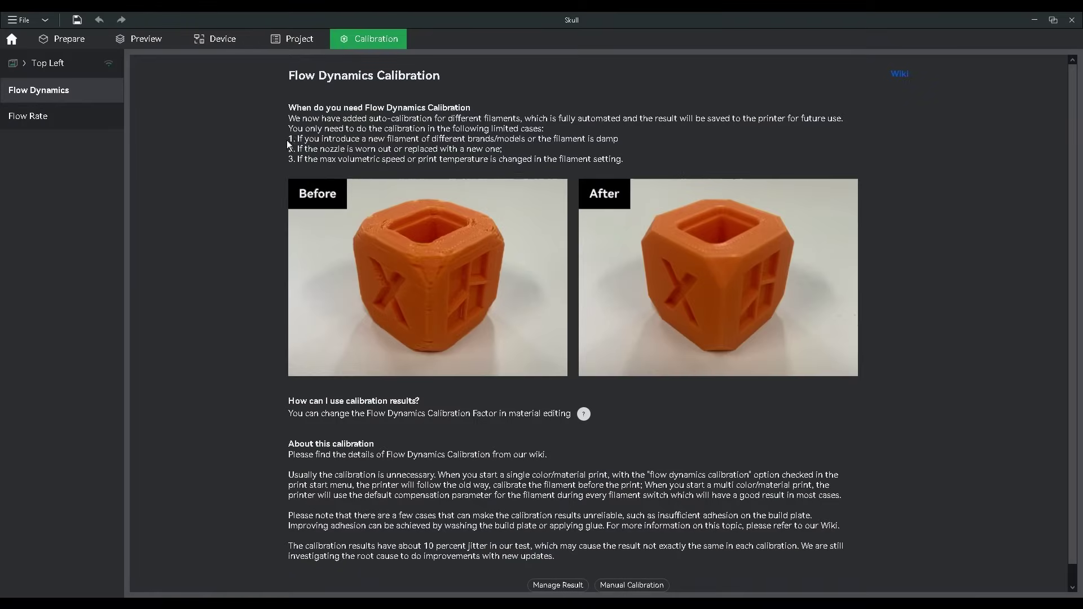
- Switch the Calibration view from Flow Dynamics to the Flow Rate page
click(53, 119)
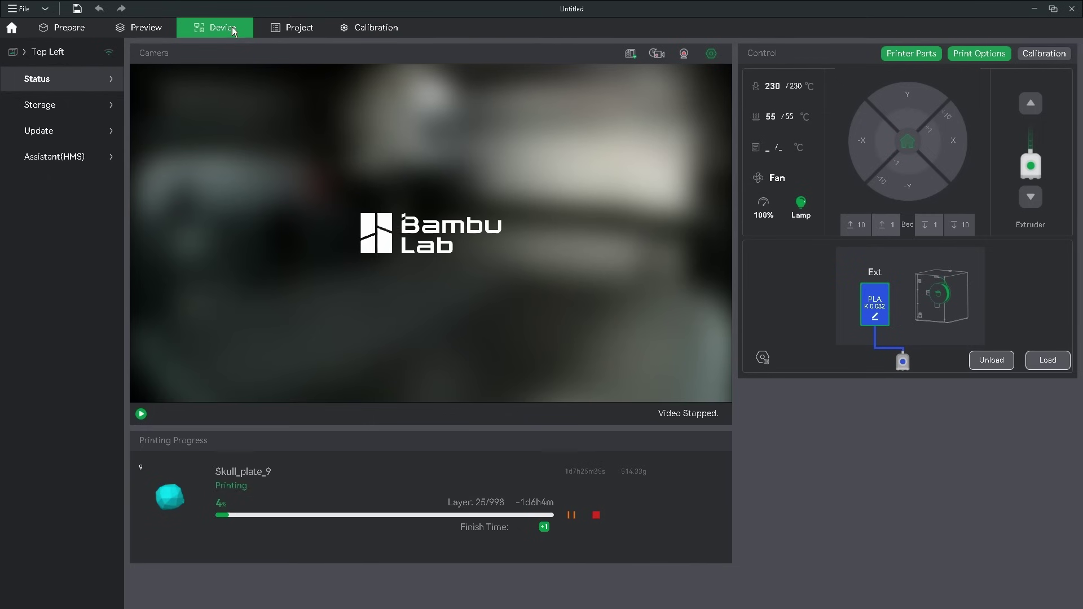
- Open the SUNLU PLA Silk filament's material settings showing flow ratio 1.029 and pressure advance 0.032
click(875, 317)
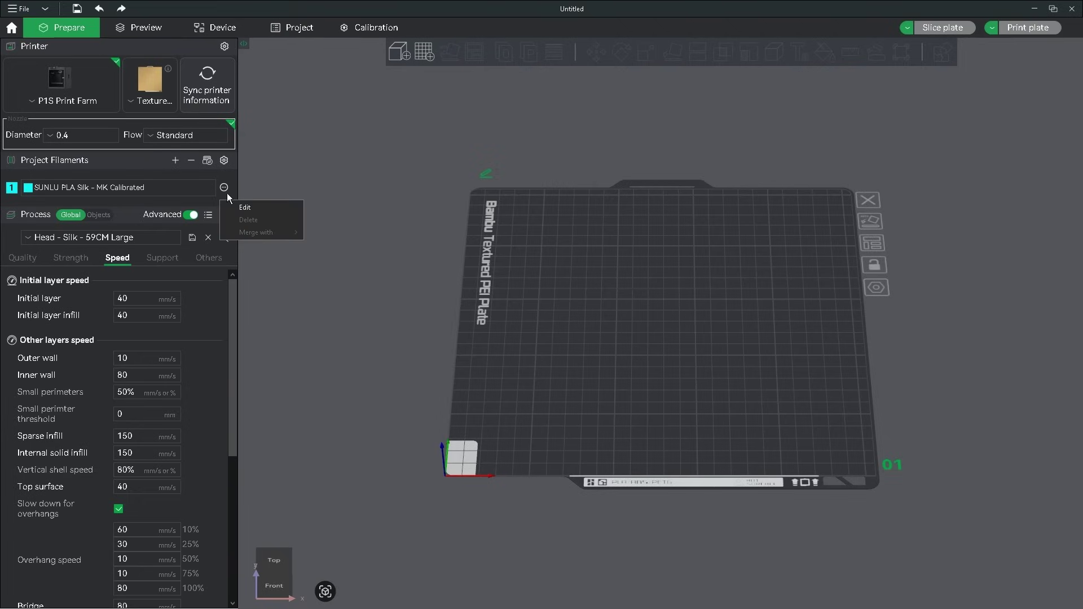
click(245, 208)
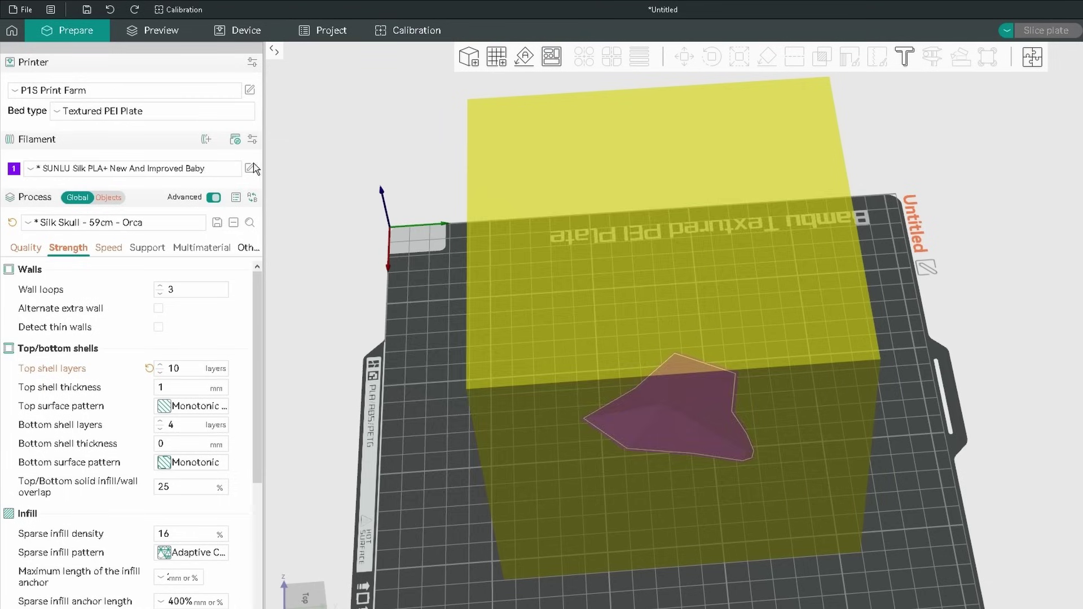
click(251, 168)
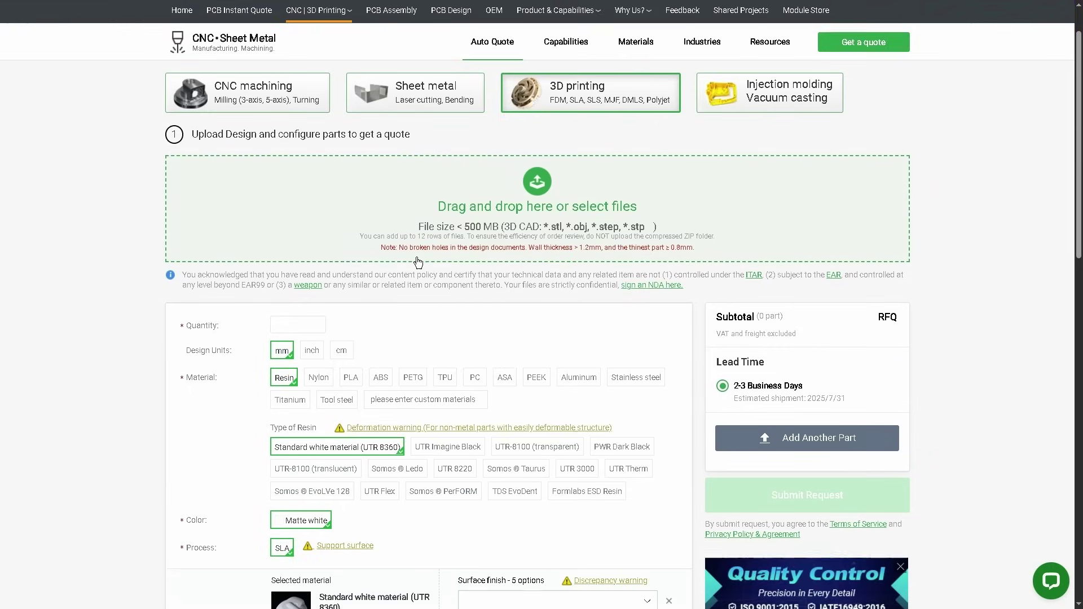
scroll(417, 261, down, 2)
- Compare PLA with Resin for Batman_HD.stl, settling on standard white resin at $29.58
ctrl+scroll(455, 323, up, 6)
click(450, 324)
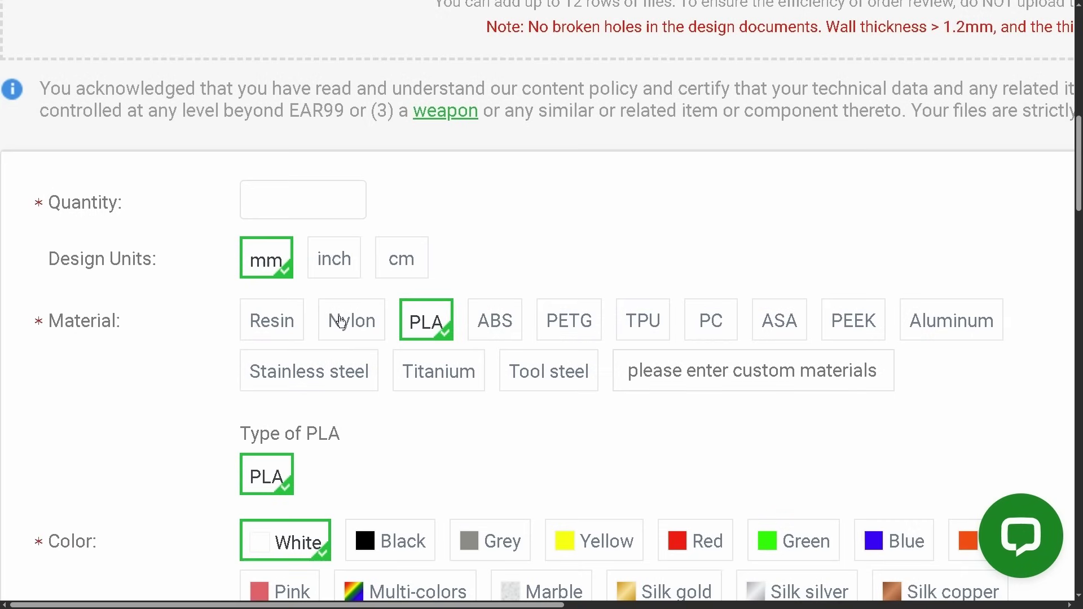
click(285, 324)
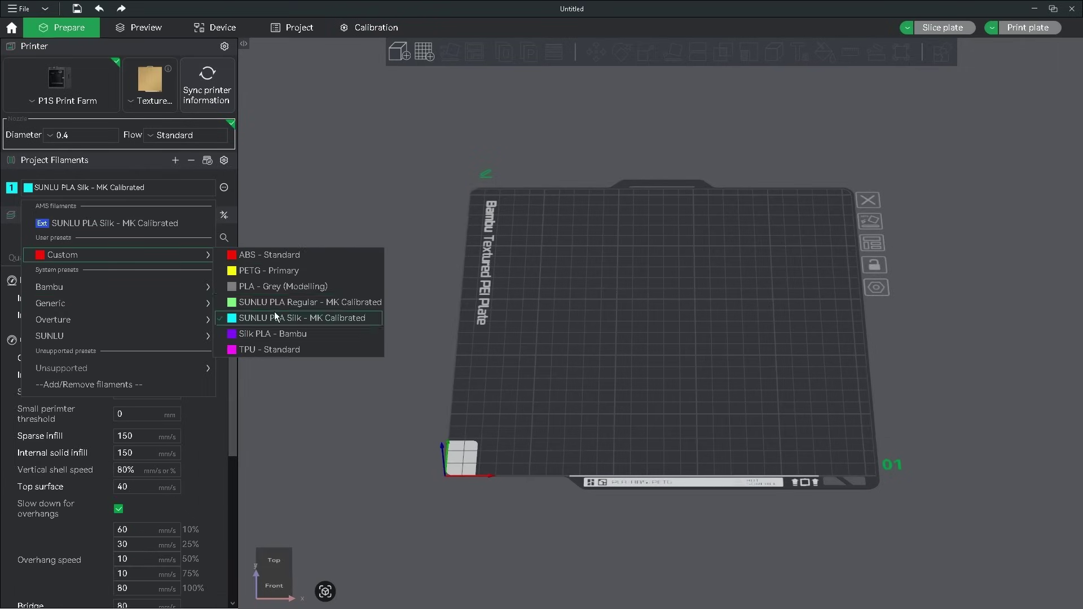
- Start a new custom filament from the Custom Filaments list of the filaments manager
click(235, 185)
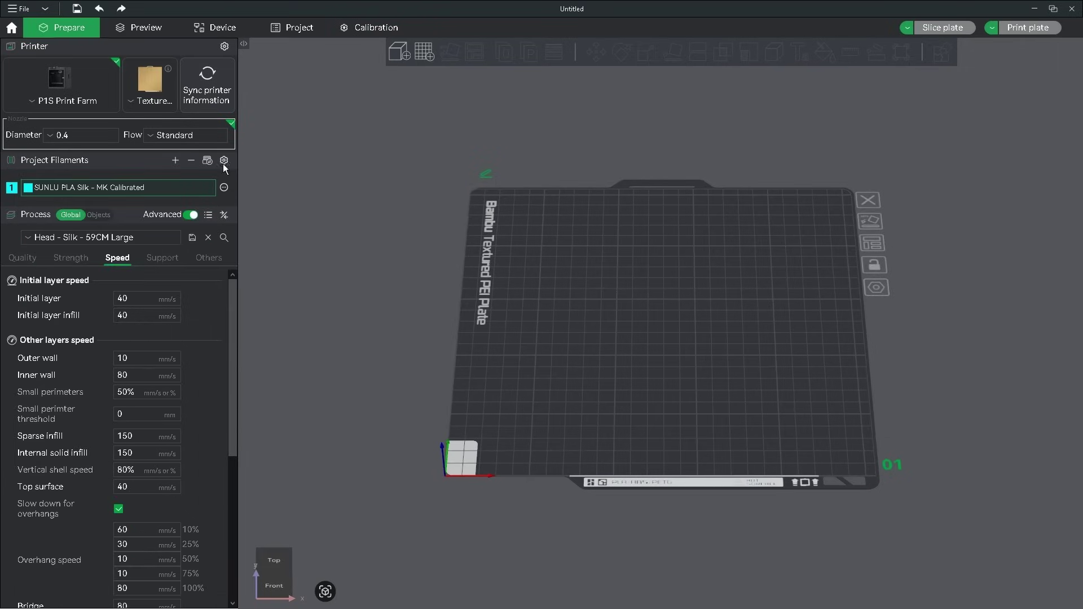
click(224, 162)
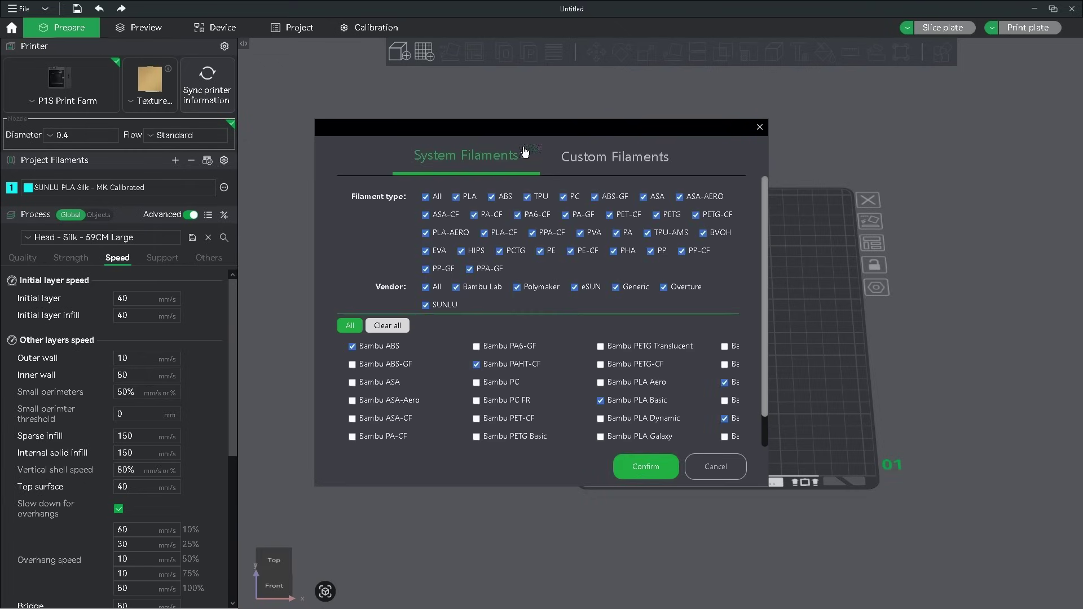
click(601, 157)
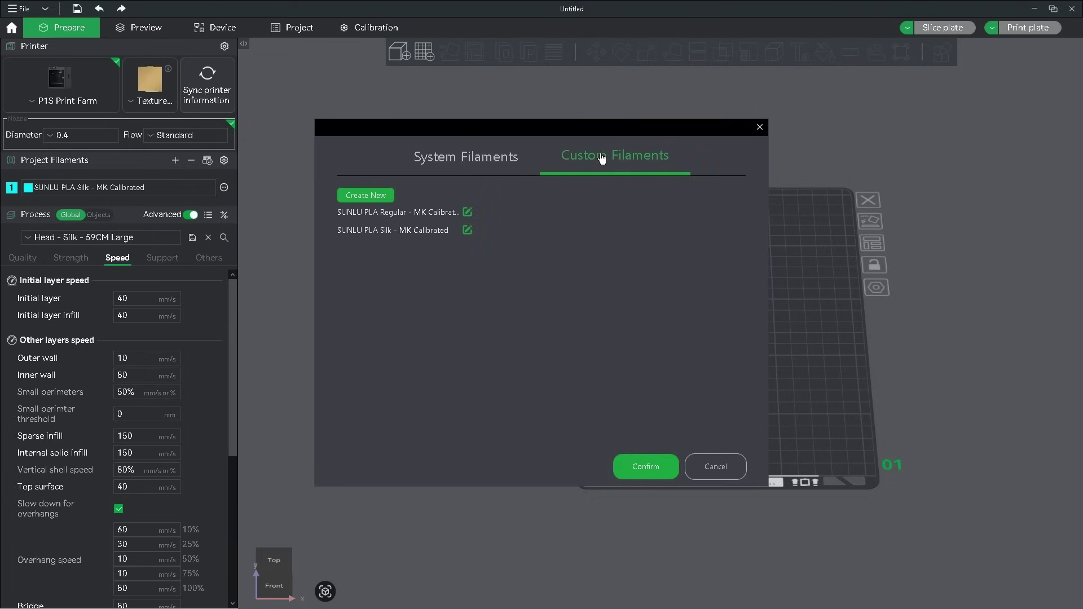
click(386, 201)
- Define it as vendor SUNLU, type PETG, serial Regular, copying the current preset, and create it
click(549, 282)
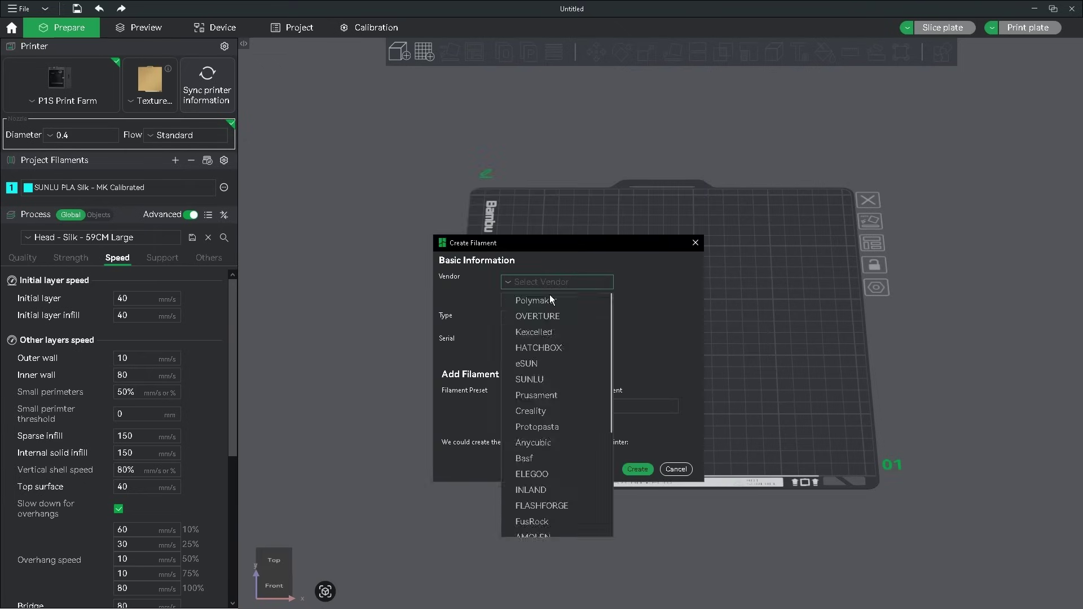
click(529, 379)
click(546, 318)
click(537, 450)
click(527, 341)
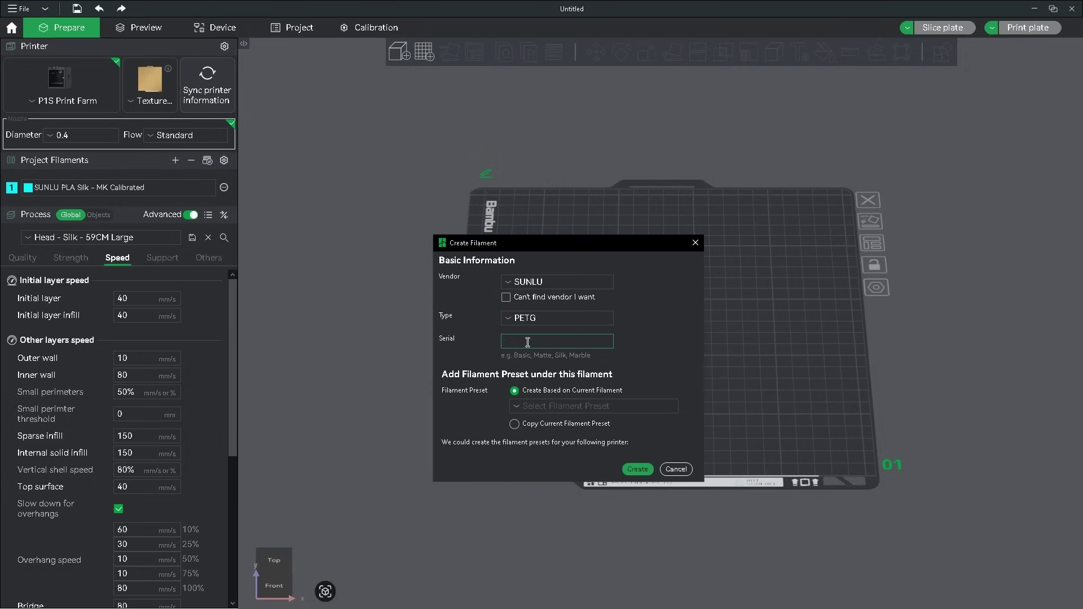
text(Regular)
click(515, 424)
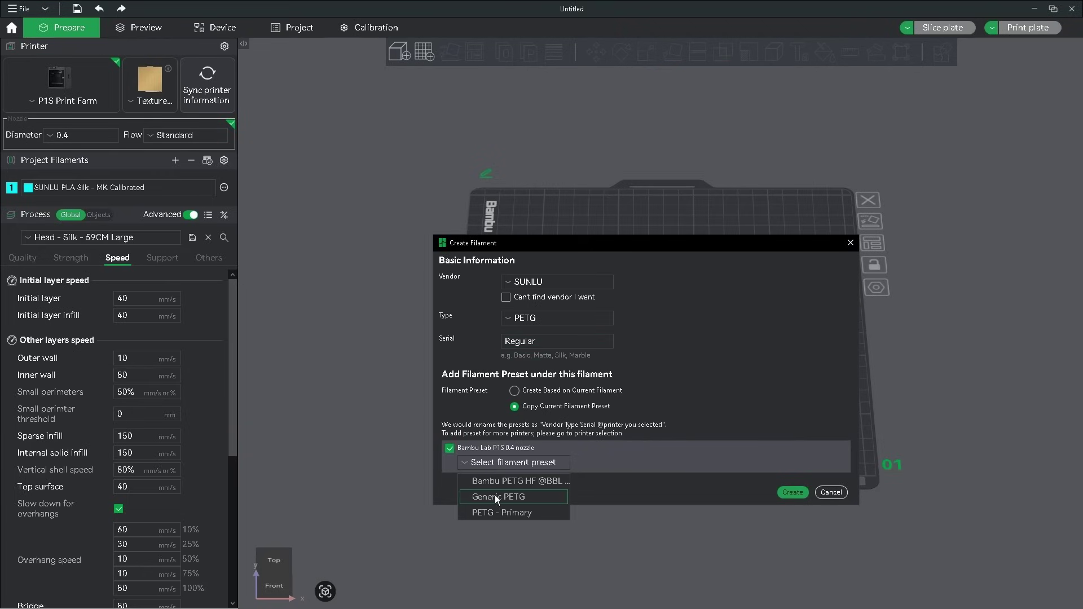
click(790, 493)
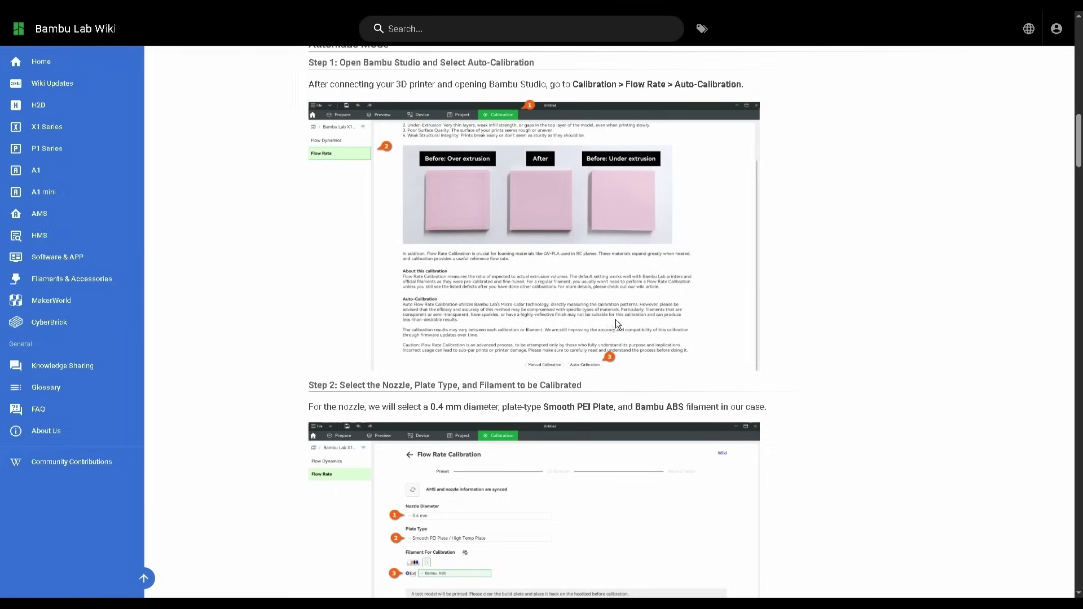
- Enlarge the wiki's Step 1 screenshot of where flow rate auto-calibration starts
click(615, 320)
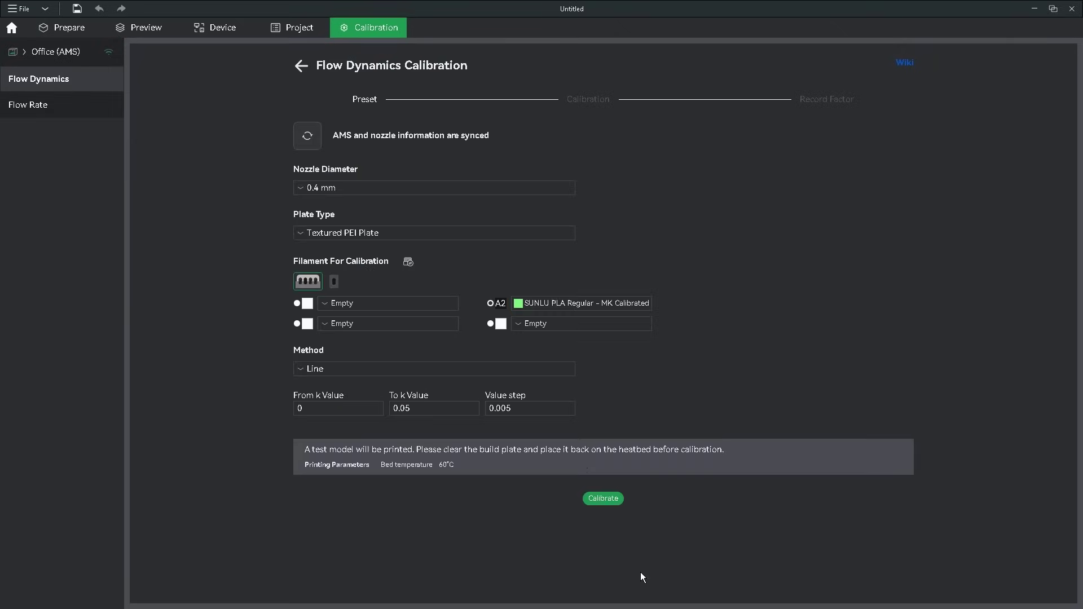
- Configure manual flow dynamics calibration: 0.4 mm nozzle, Textured PEI Plate, slot A2 filament, Line method
click(344, 187)
click(338, 222)
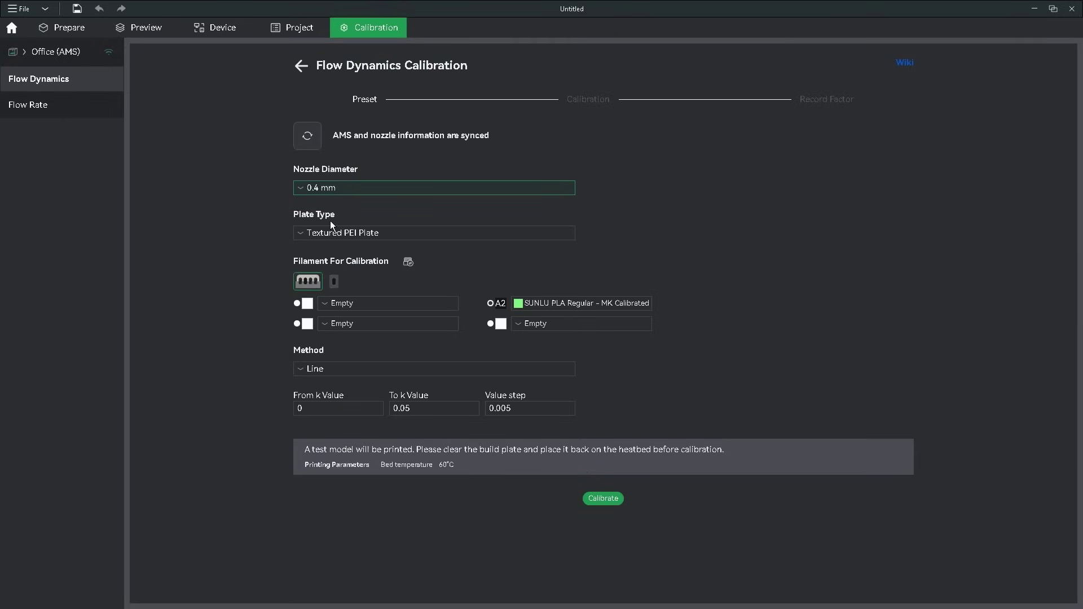
click(338, 233)
click(337, 299)
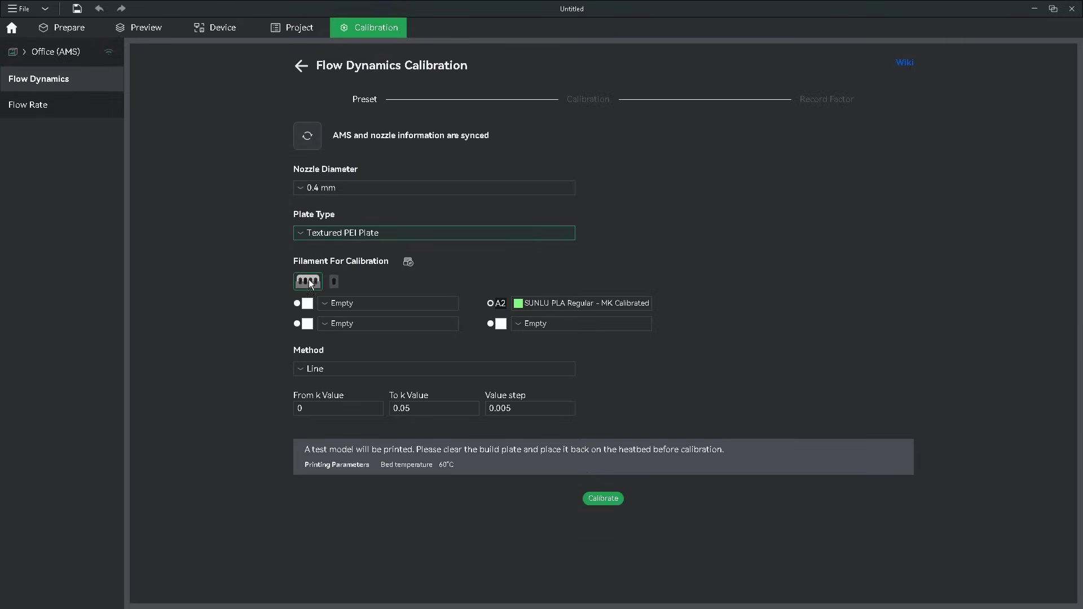
click(558, 304)
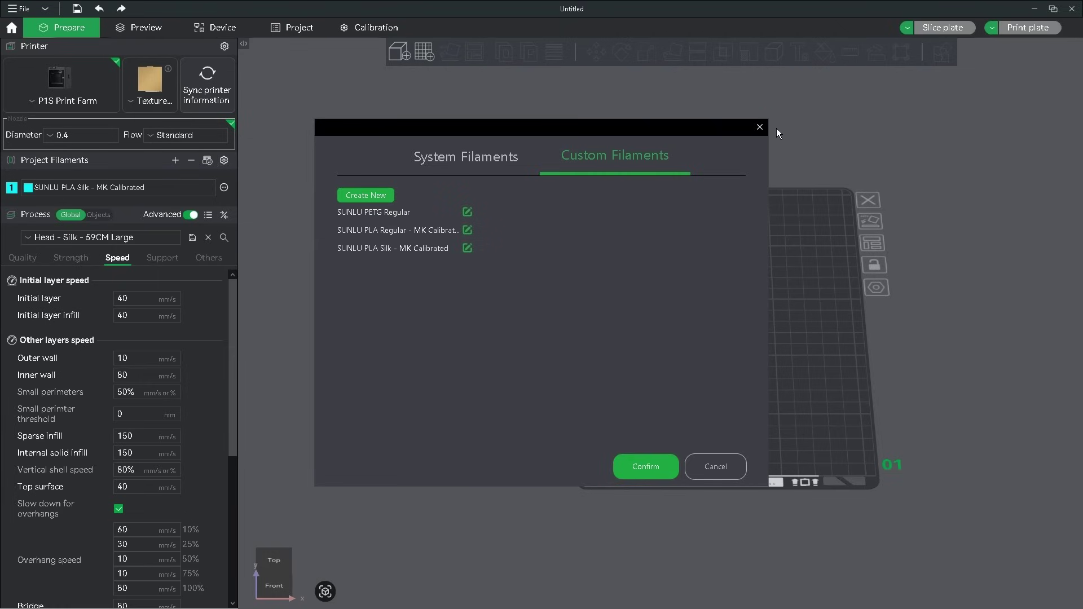
mouse_move(151, 299)
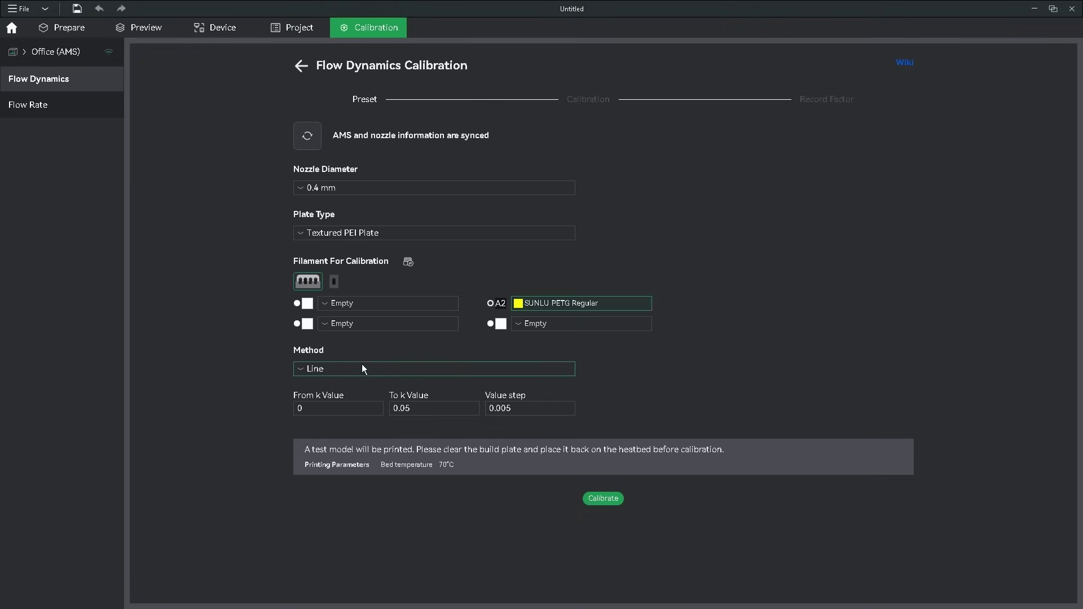
click(316, 369)
click(318, 390)
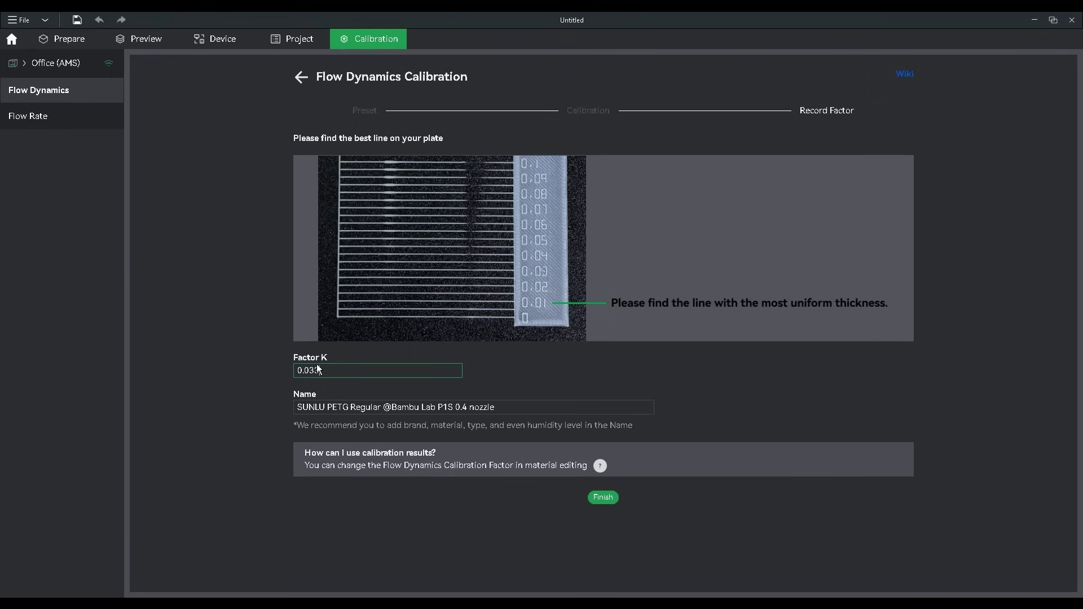
- Name the result 'SUNLU PETG Regular - Calibrated' and save the K 0.033 factor
click(418, 414)
text(- Calibrated)
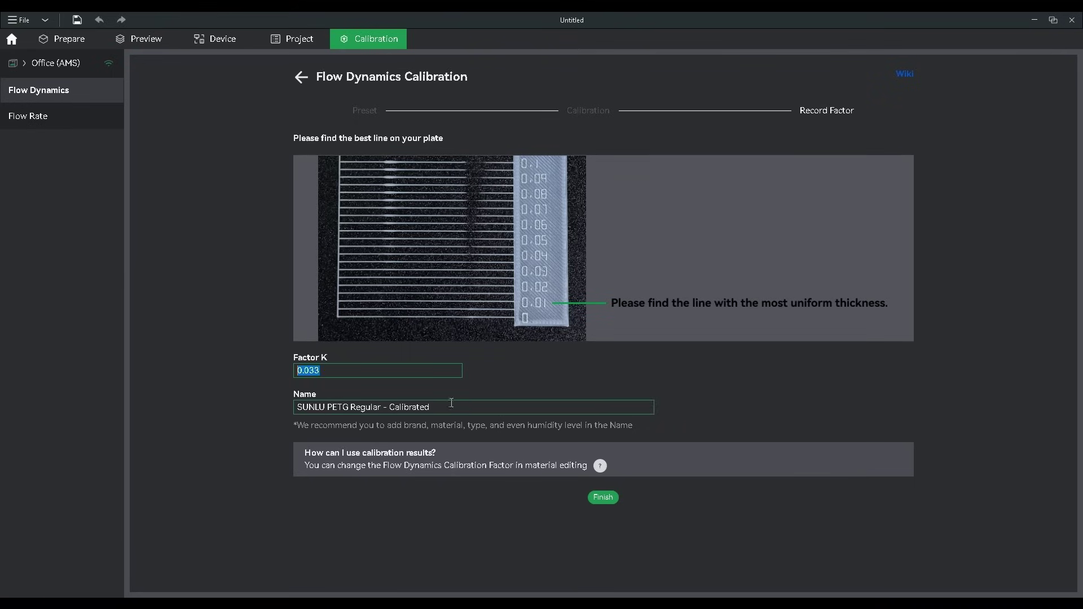
triple_click(354, 414)
click(597, 498)
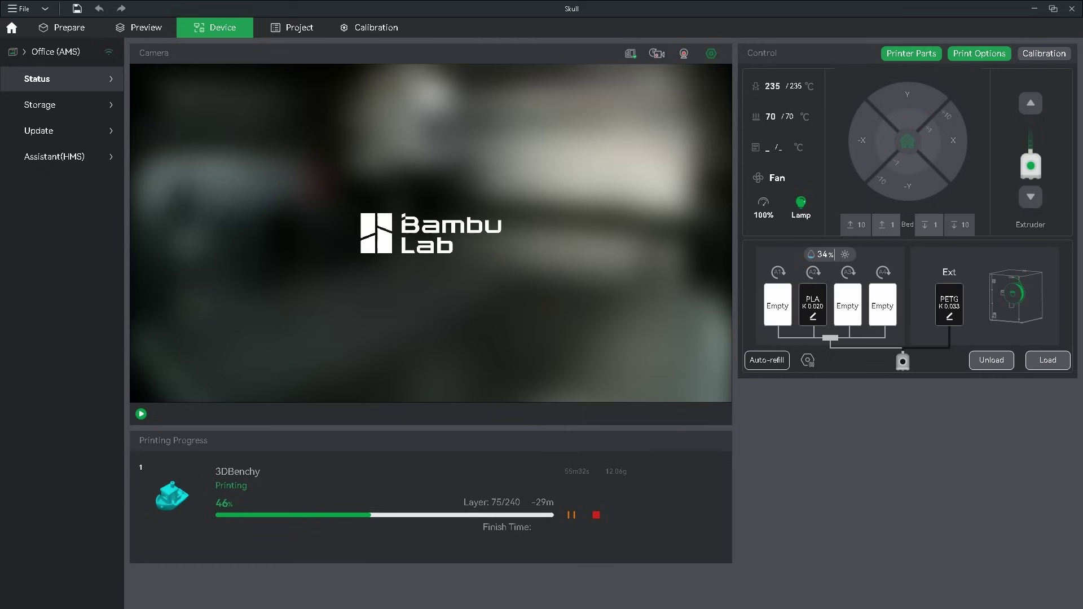
- Check the external PETG spool's PA profile list, keeping SUNLU PETG Regular as its filament
click(951, 316)
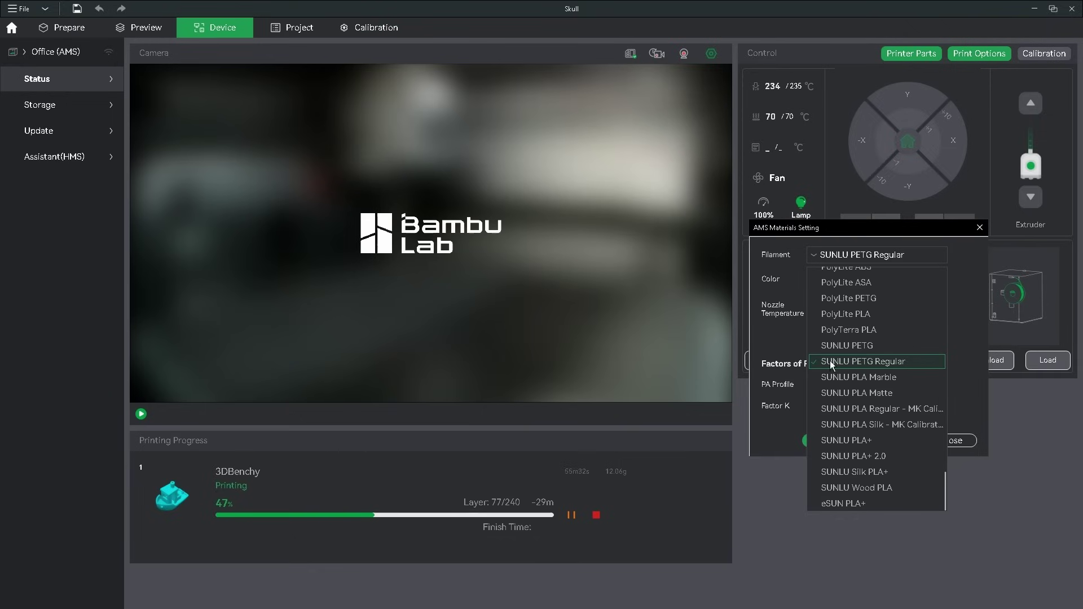
click(834, 361)
click(841, 389)
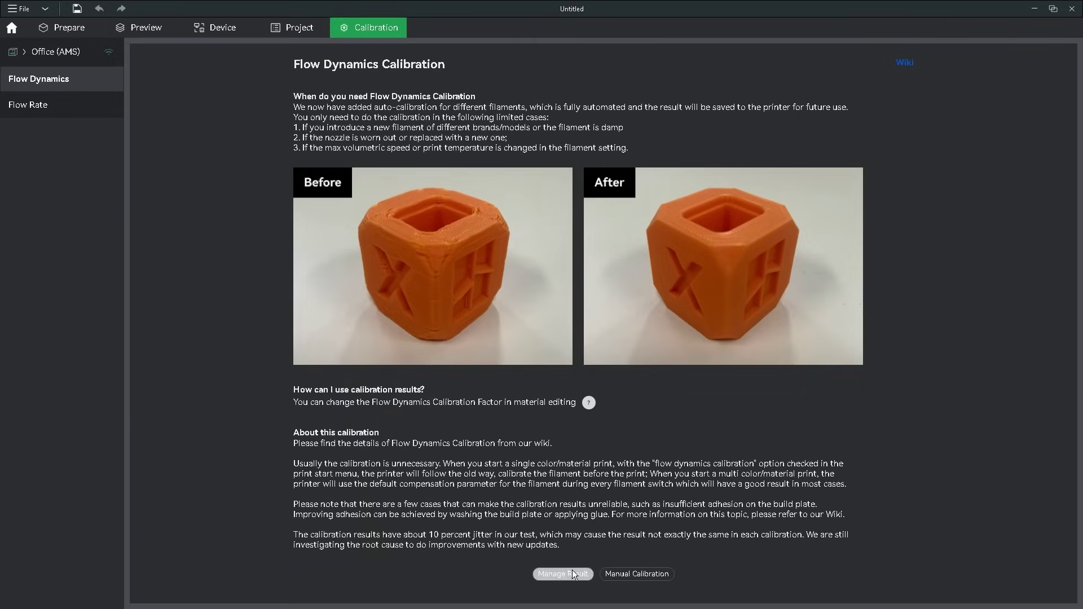
- Review the saved SUNLU PETG Regular - Calibrated entry at K 0.033, then go to Flow Rate
click(572, 573)
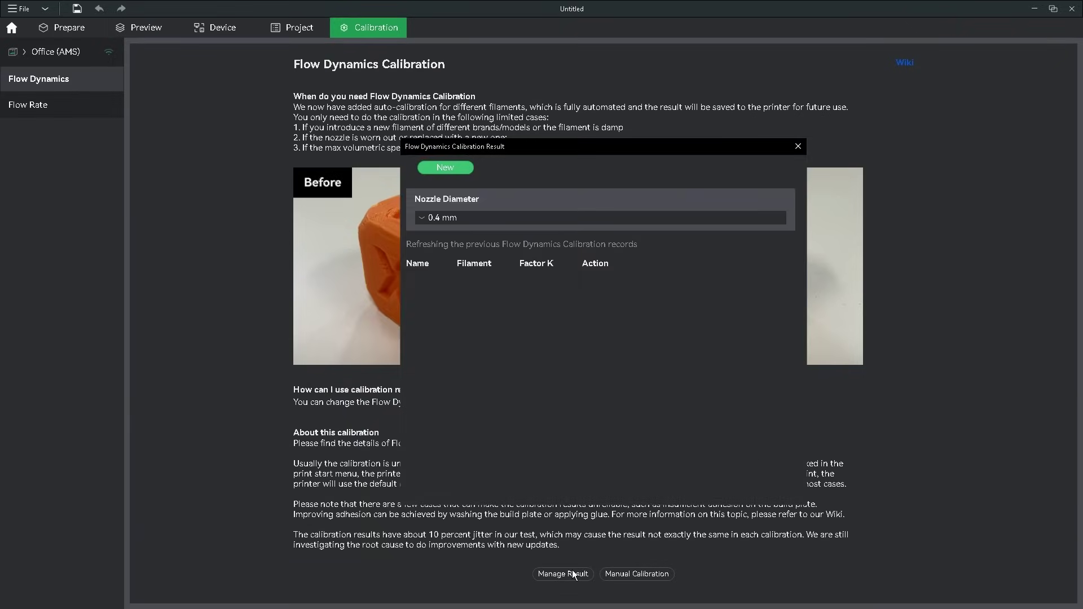
drag(673, 493, 760, 482)
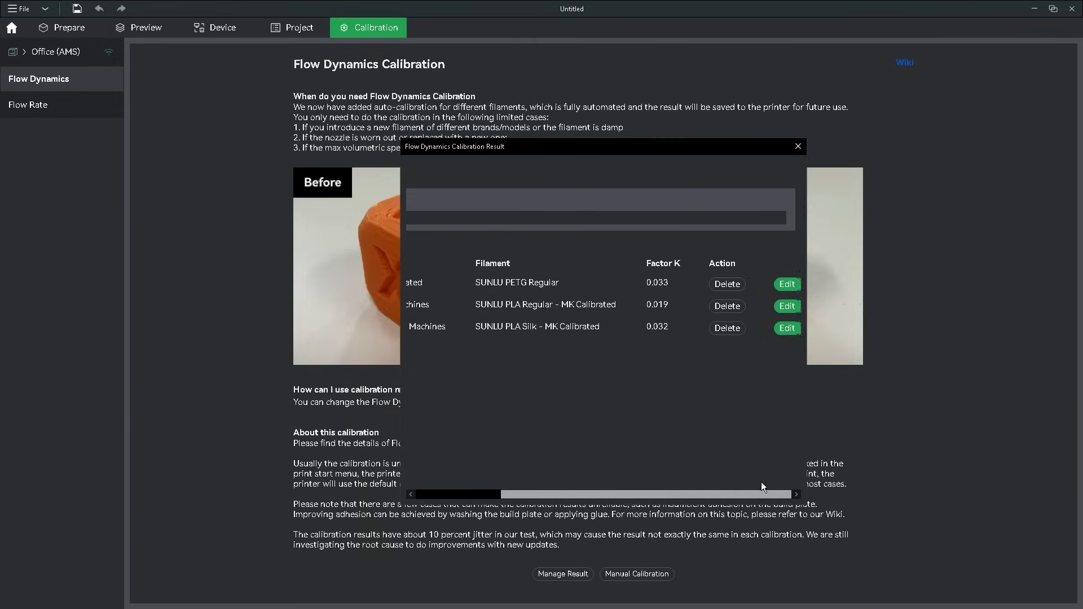
click(787, 284)
click(678, 268)
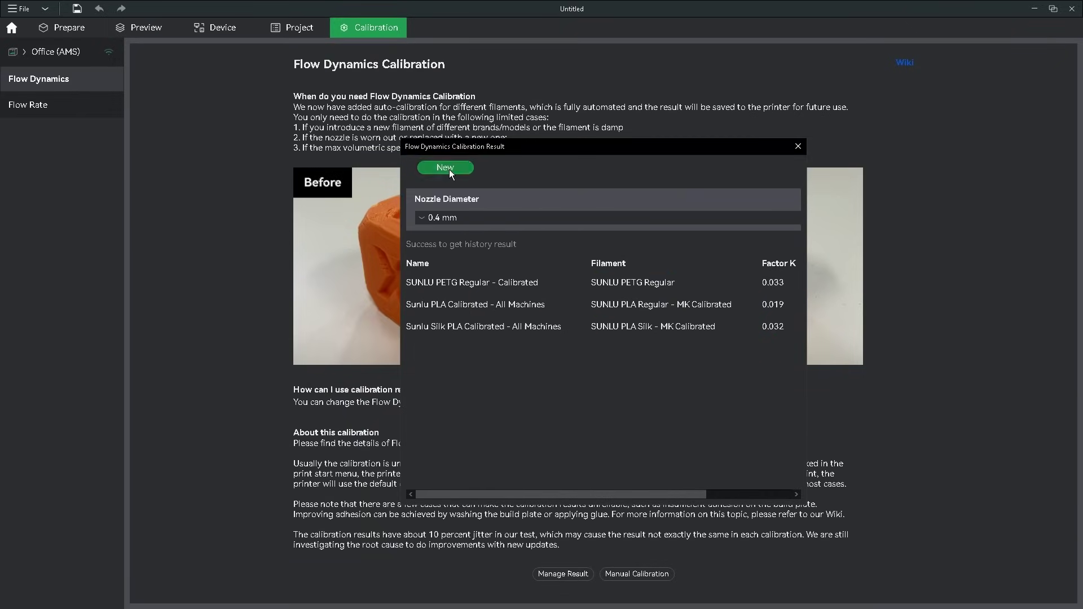
click(449, 169)
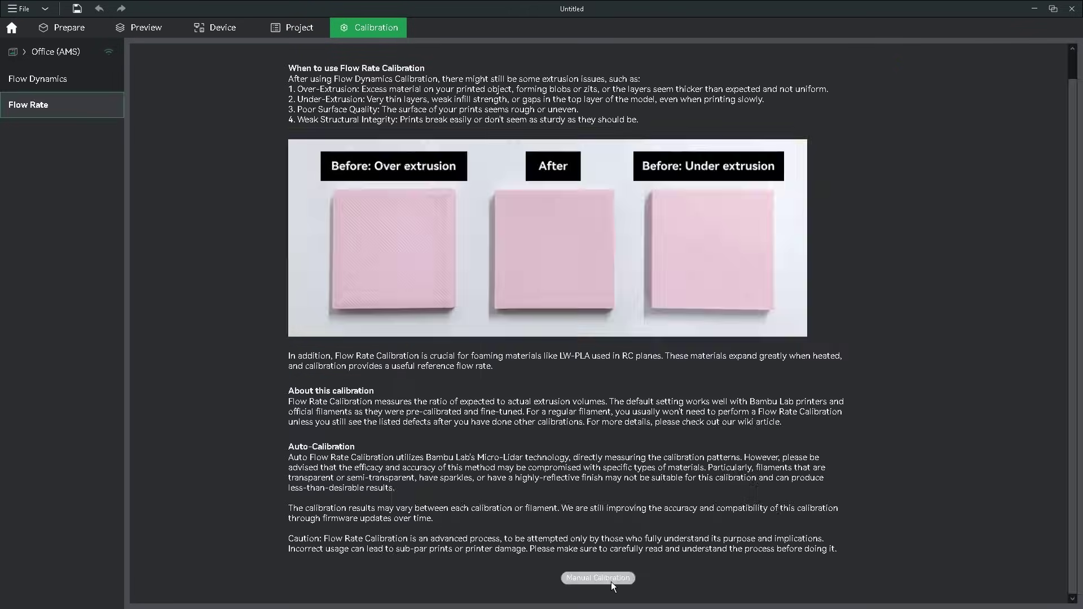
- Start a manual flow rate calibration print using the SUNLU PETG Regular spool
click(611, 581)
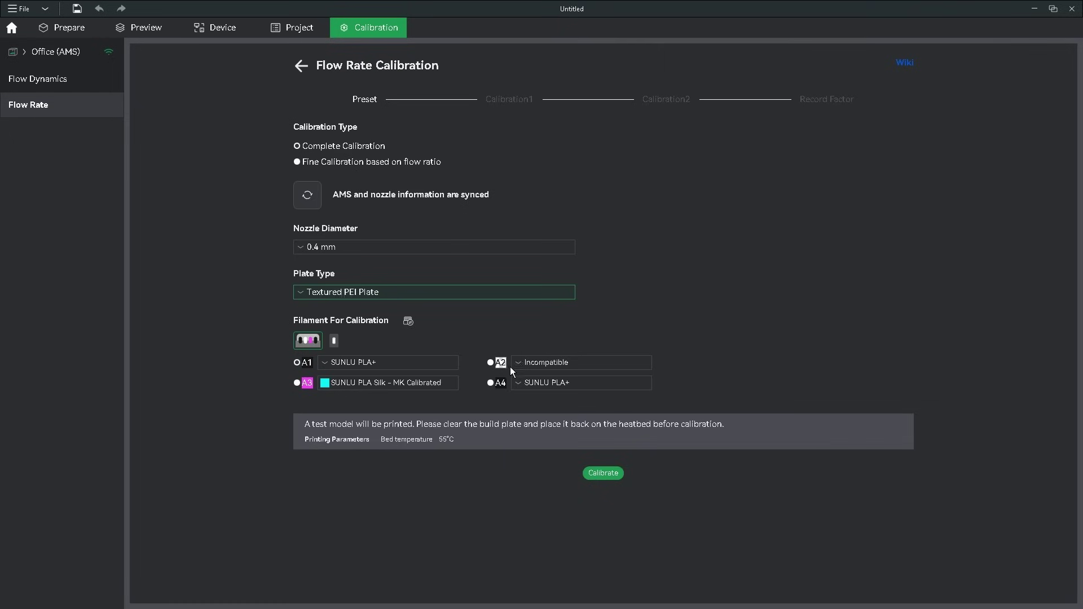
click(490, 382)
click(587, 474)
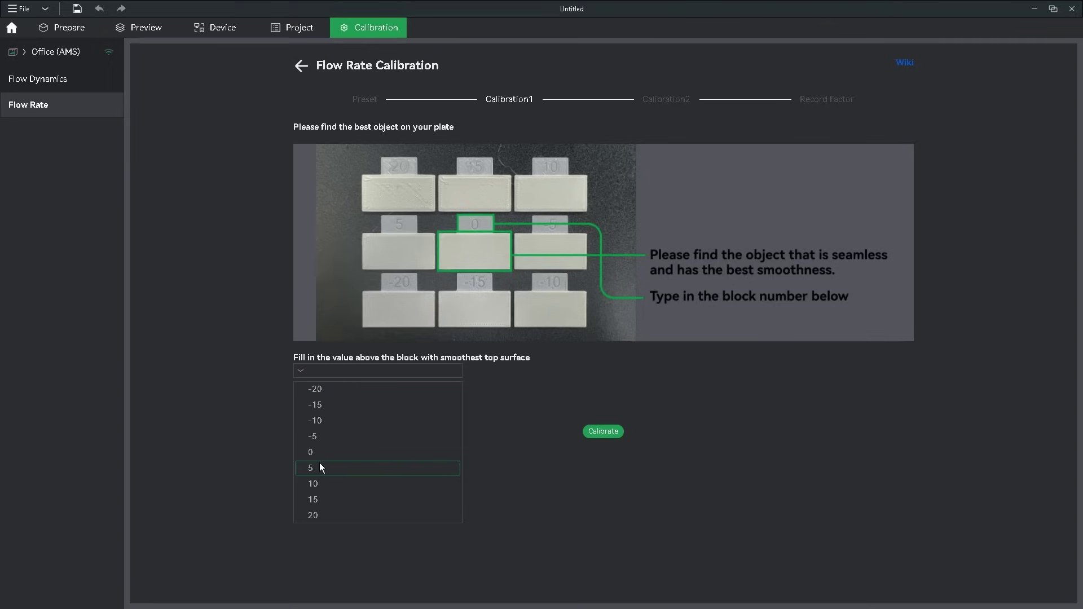
- Pick block 5 for a flow ratio of 0.9975, name the preset and finish
click(319, 463)
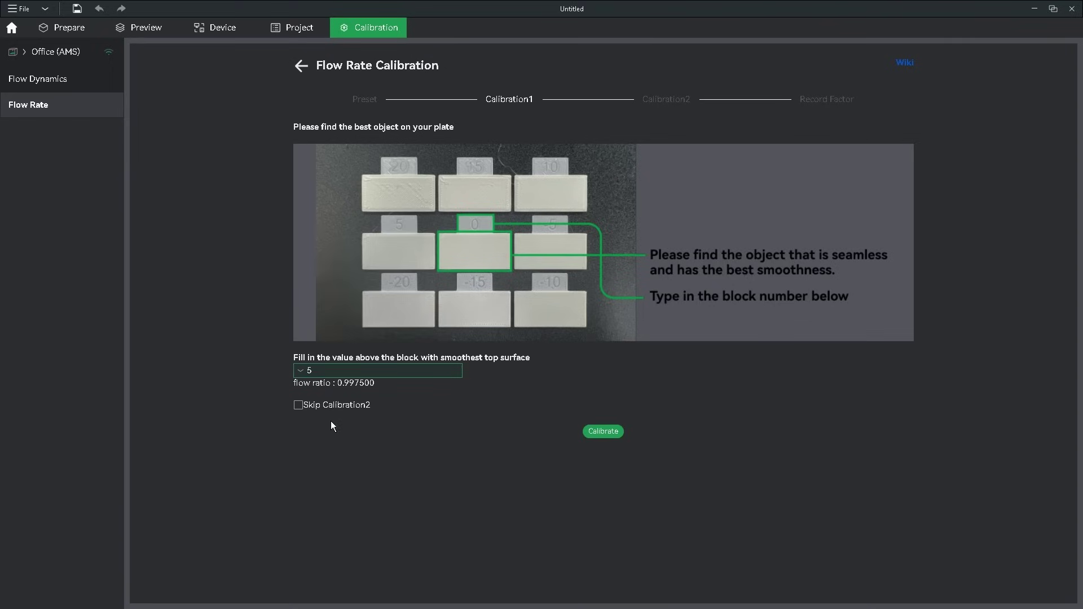
click(602, 431)
text(i video)
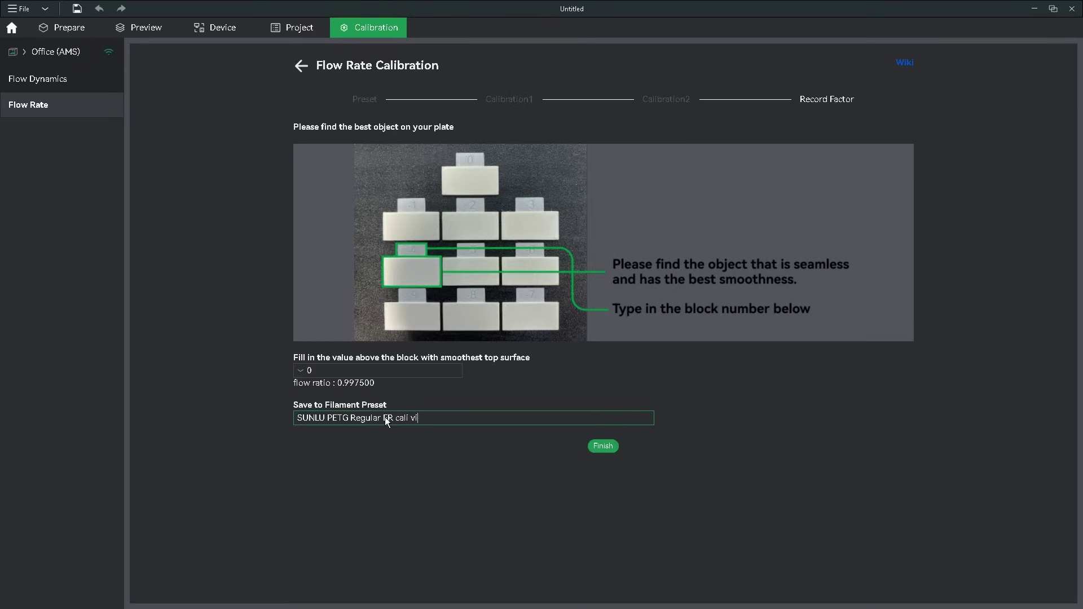
click(603, 446)
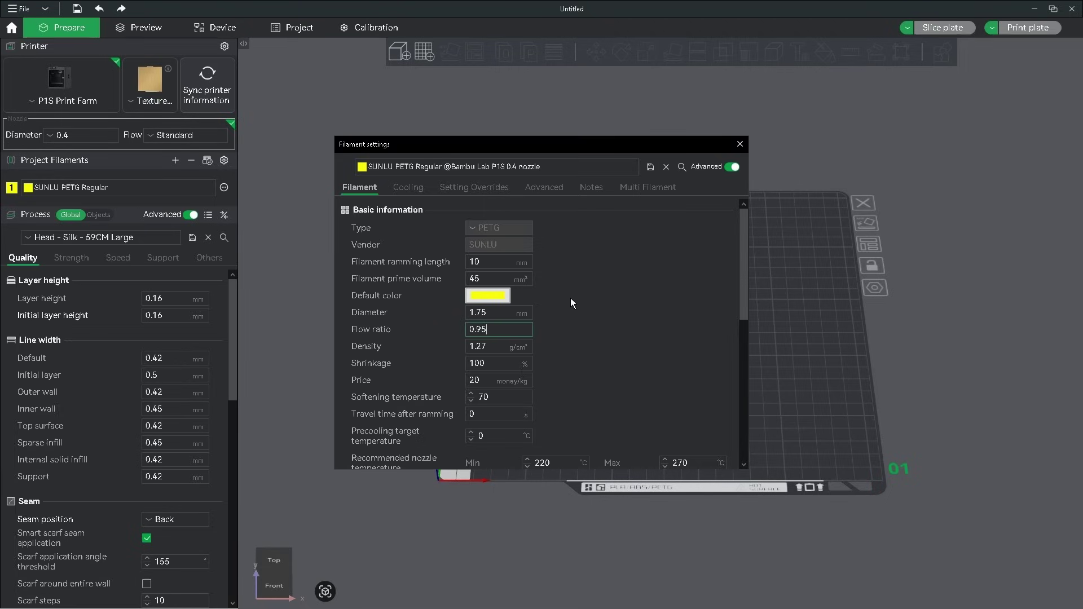
- Edit the Flow ratio field so it changes from 0.95 to 0.9975
key(BackSpace)
text(975)
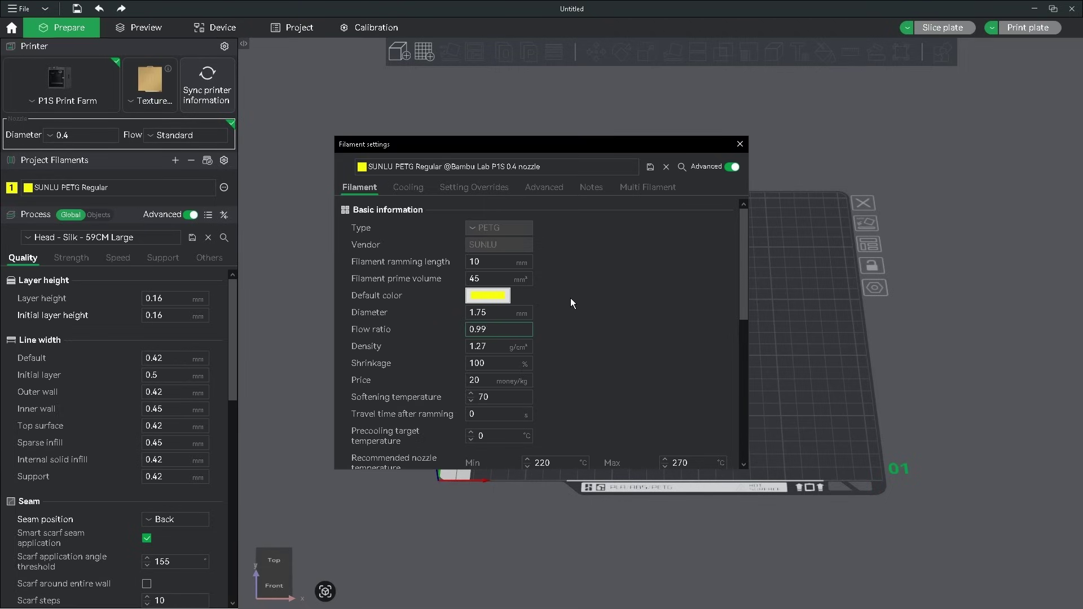